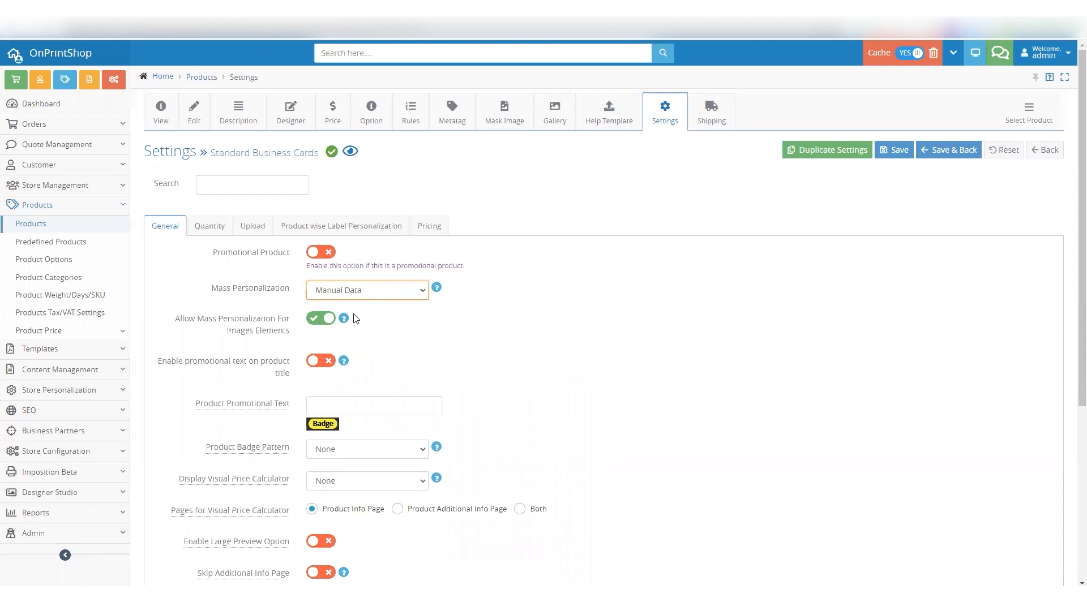
Set Mass Personalization to Both for the Standard Business Cards product and make Manual Data the default option
click(357, 291)
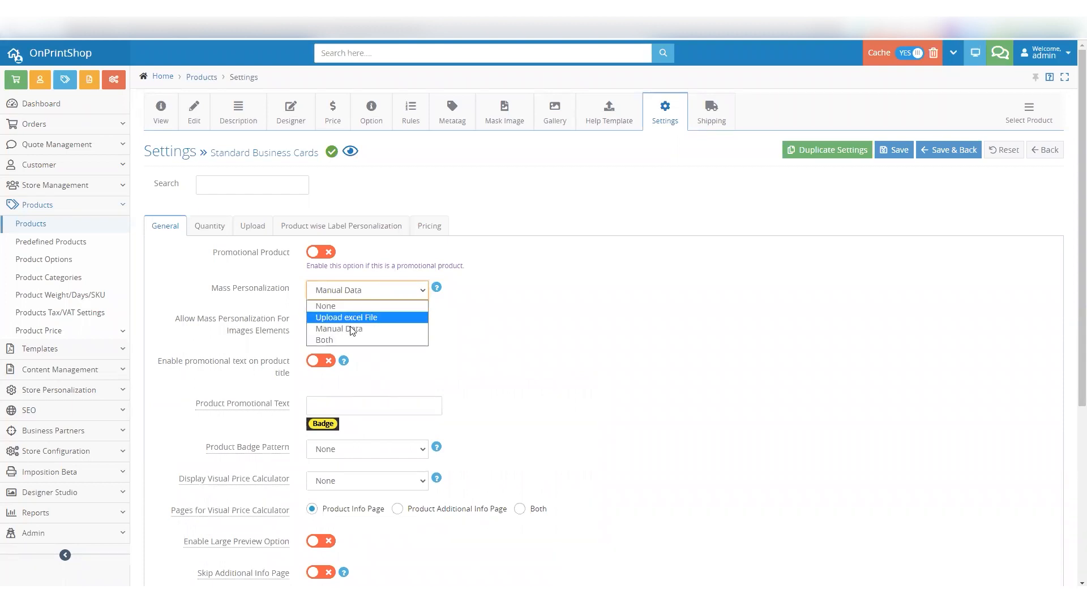
click(342, 338)
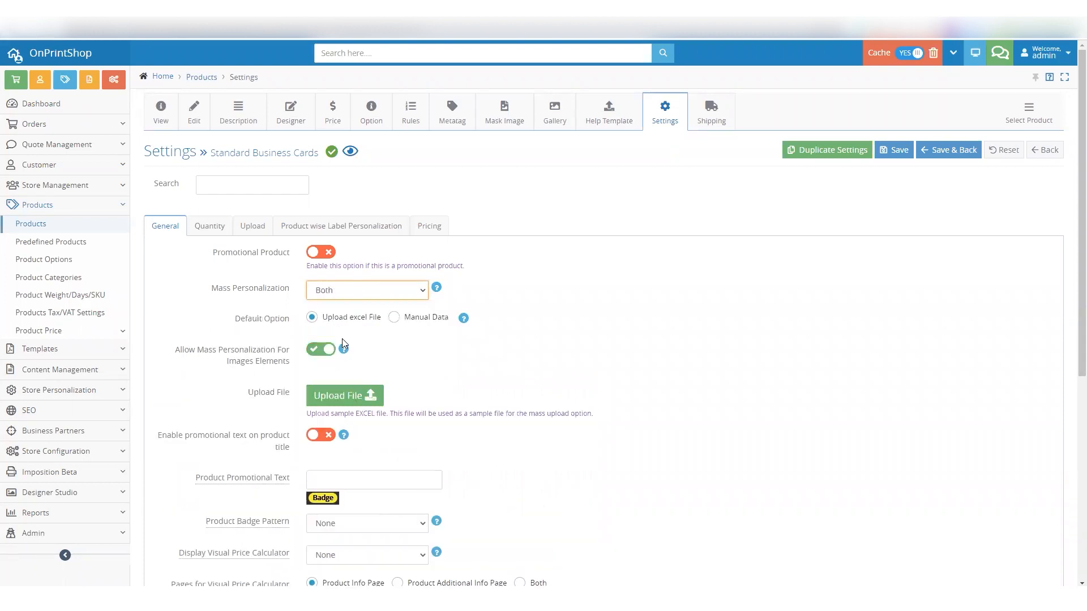
click(402, 318)
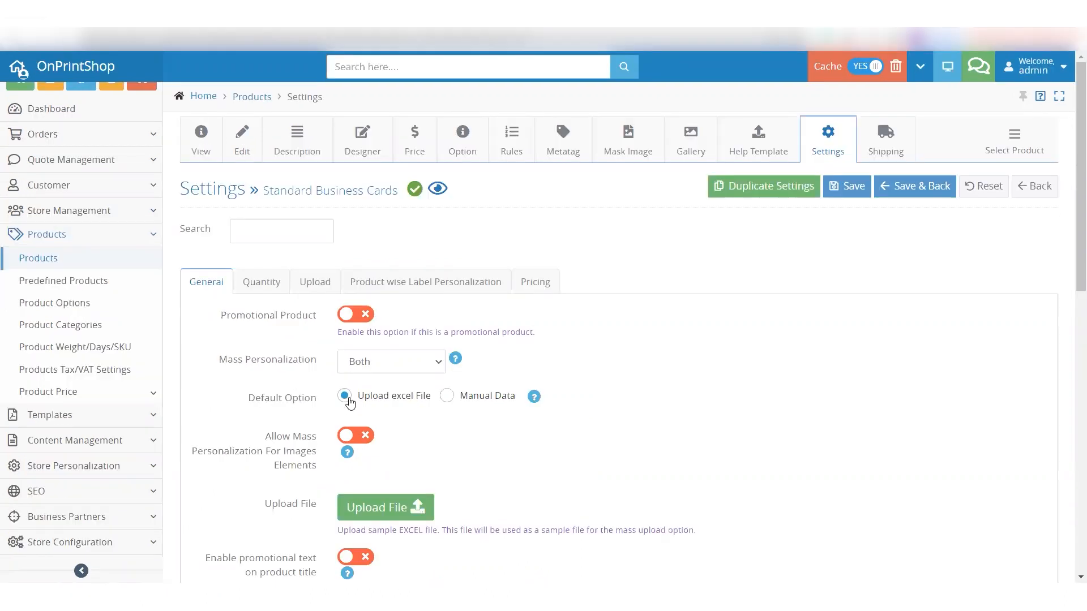
click(468, 396)
click(387, 399)
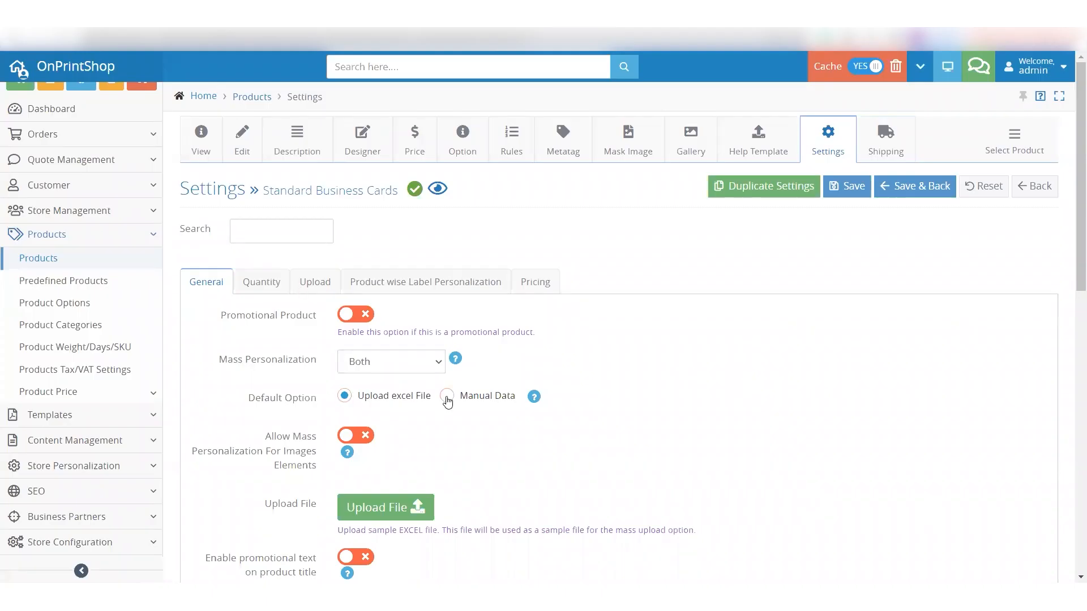
click(443, 396)
Toggle the setting that allows mass personalization for image elements
click(348, 436)
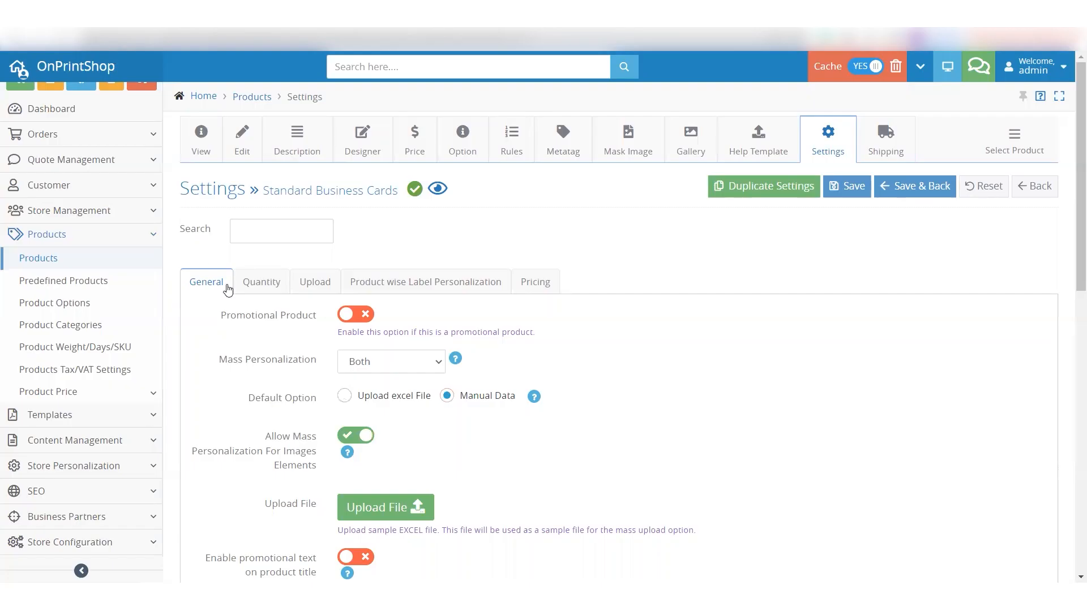
click(343, 434)
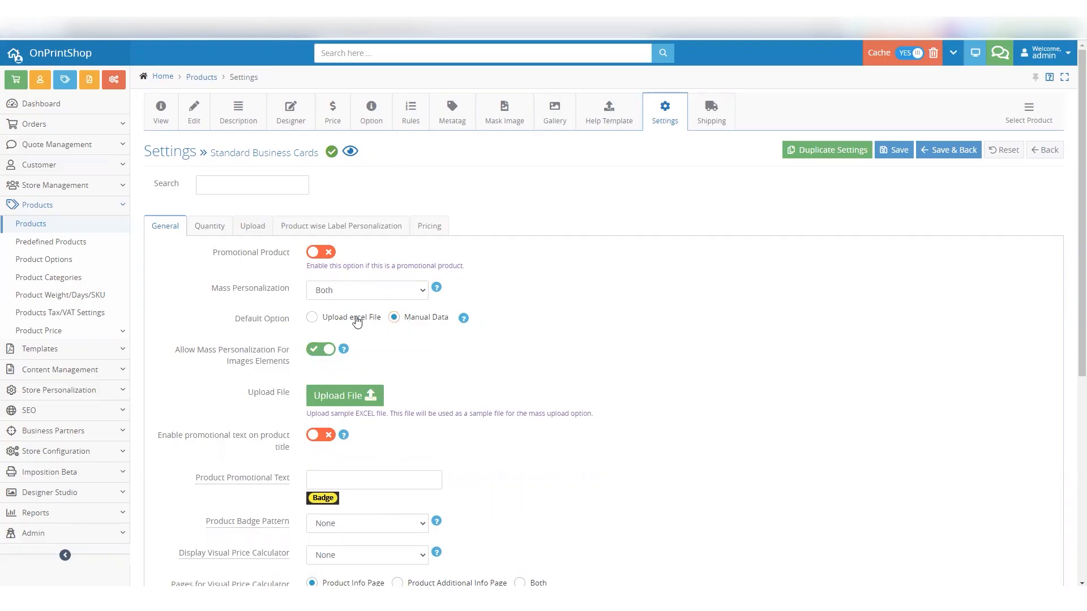
click(340, 317)
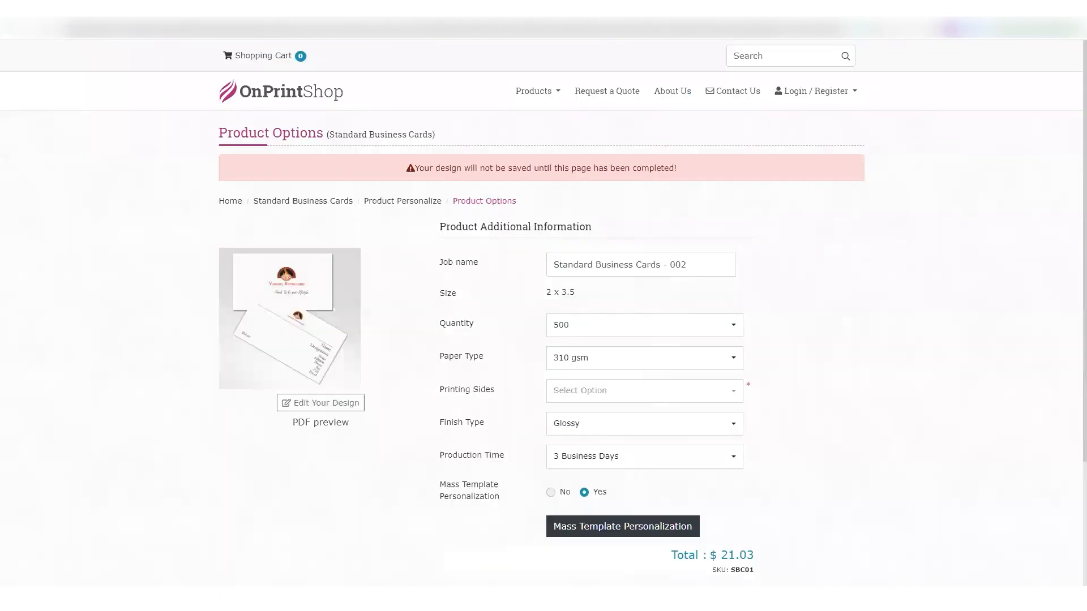
Open Mass Template Personalization from the storefront's Product Options page and compare the Manual Data and Upload XLS entry modes
triple_click(445, 229)
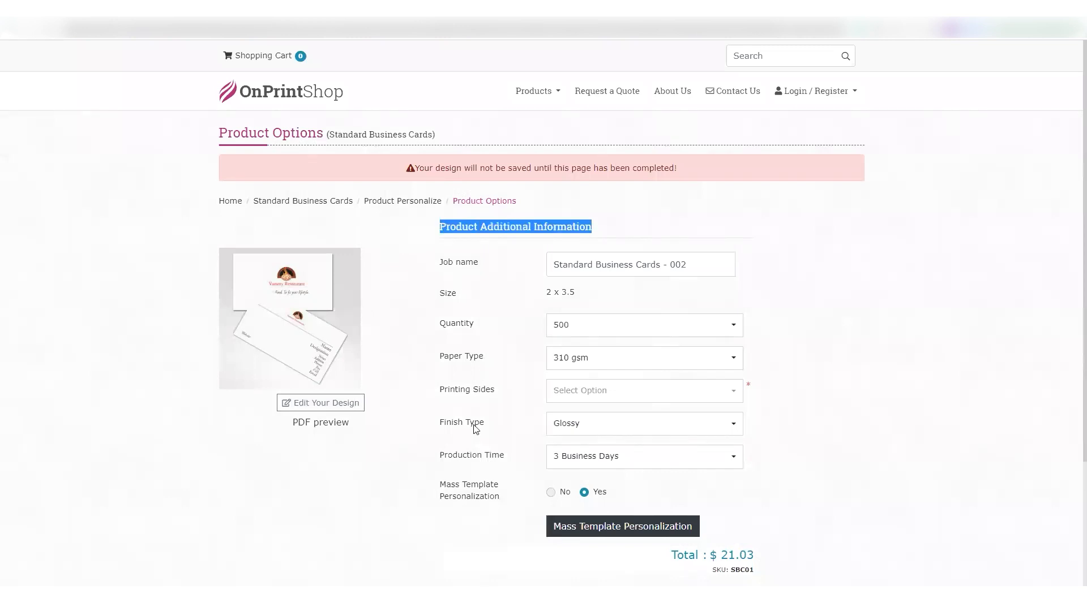
click(468, 490)
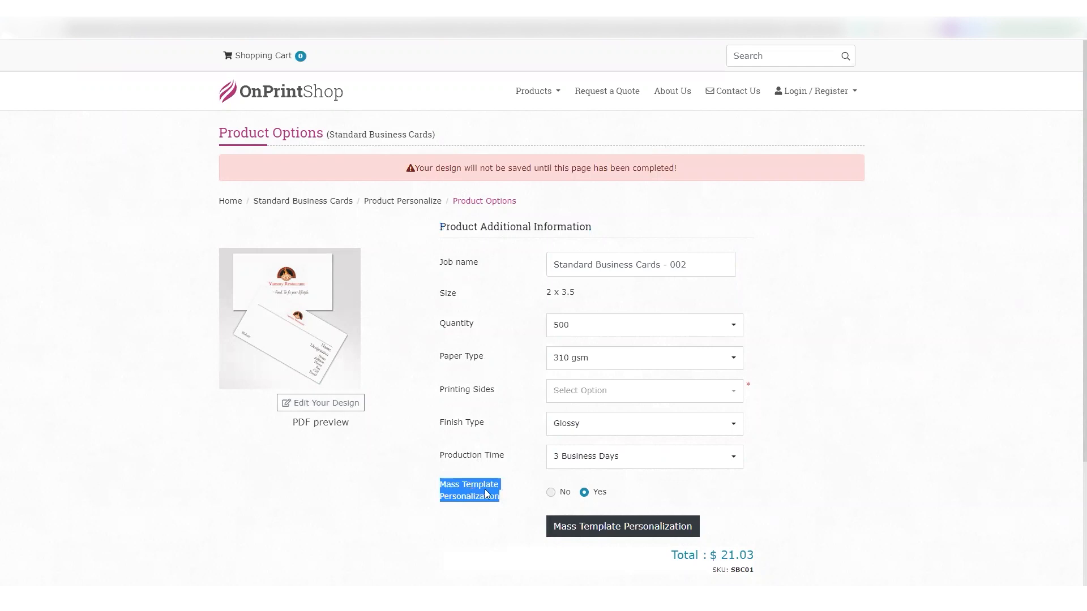
scroll(492, 473, down, 2)
click(640, 418)
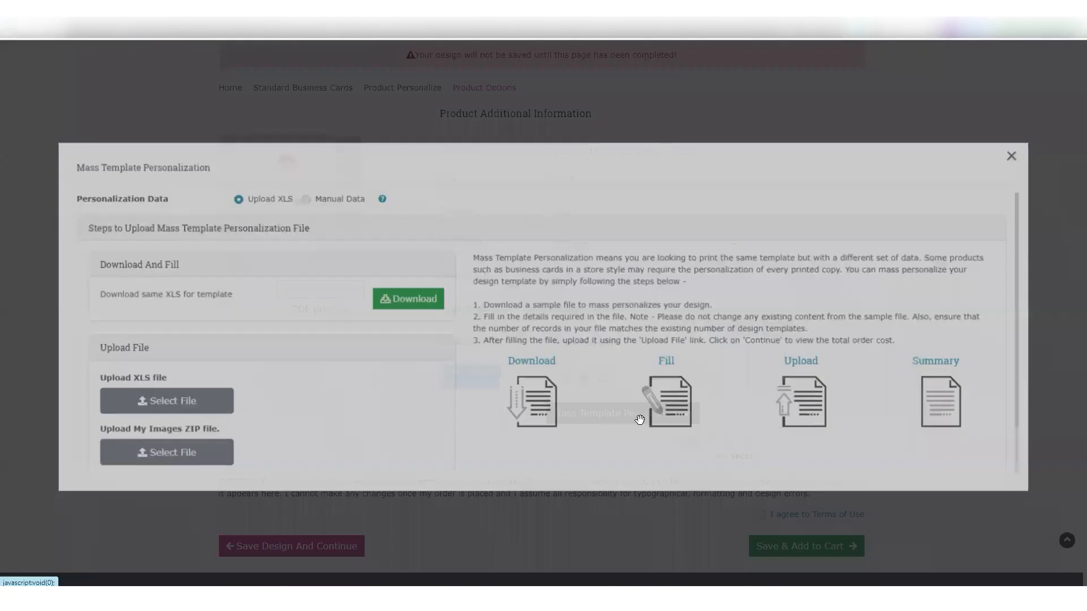
click(305, 200)
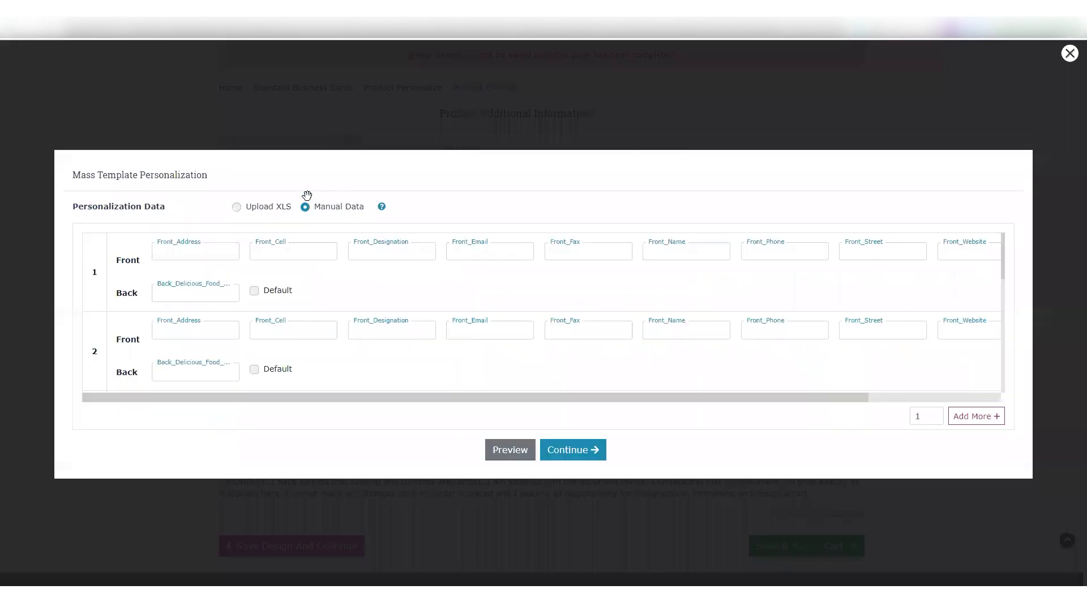
click(237, 206)
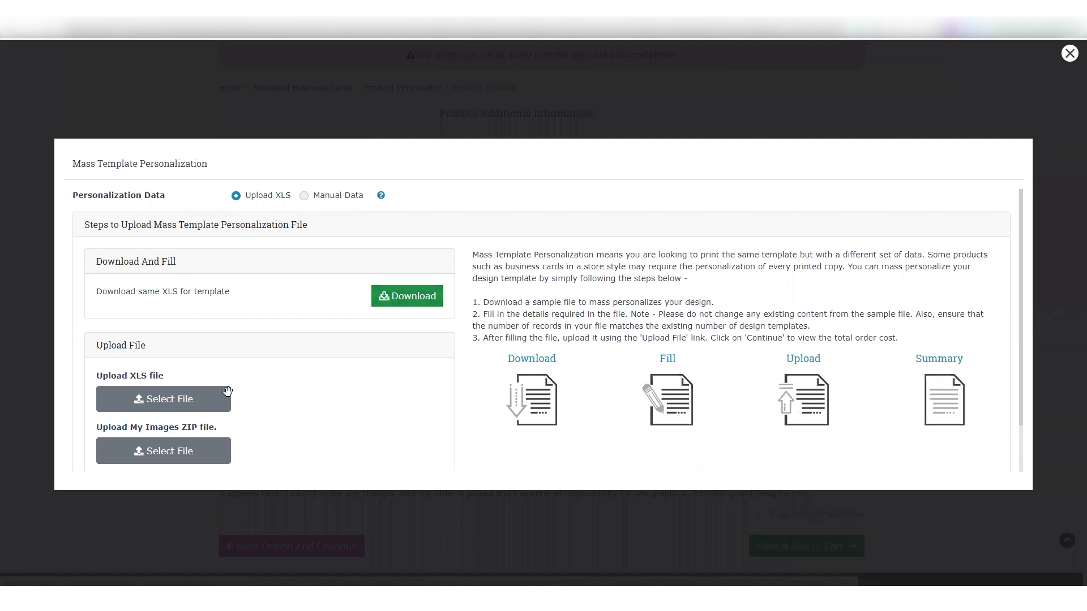
Examine the Download, Fill, Upload and Summary stages of the Upload XLS method
scroll(214, 401, down, 1)
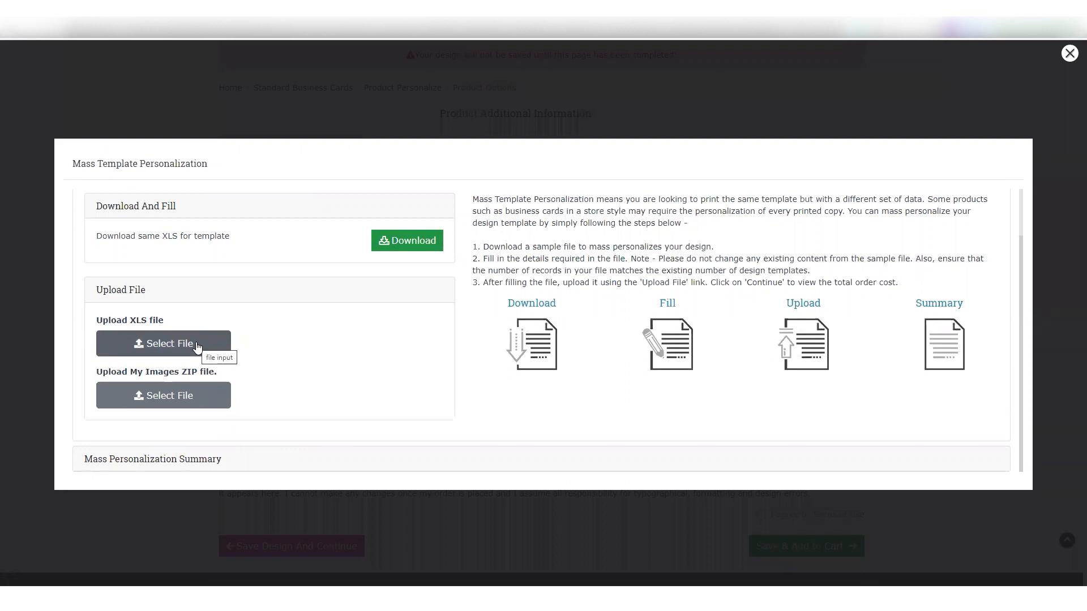
double_click(522, 303)
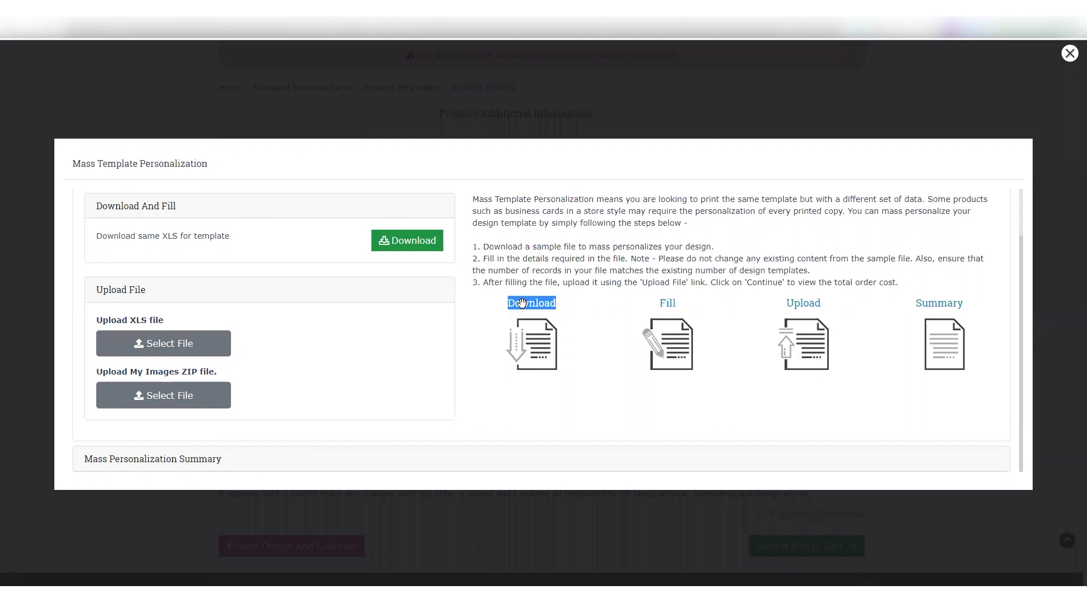
double_click(670, 303)
double_click(804, 304)
double_click(935, 302)
click(322, 332)
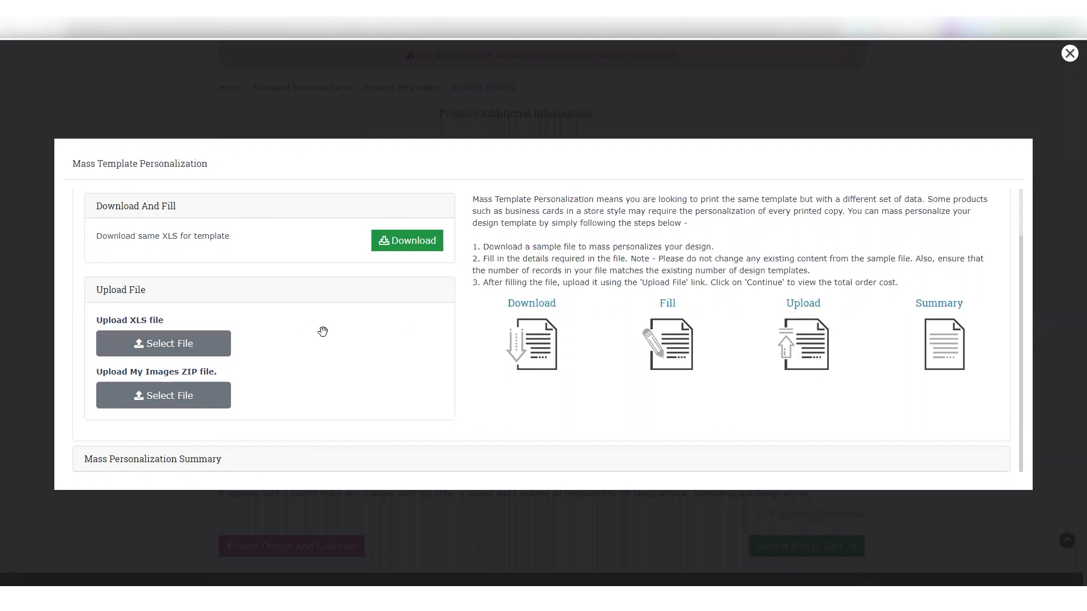
Upload sample (9).xls as the personalization data and Yummy Restaurant - Images.zip as the images archive
click(179, 348)
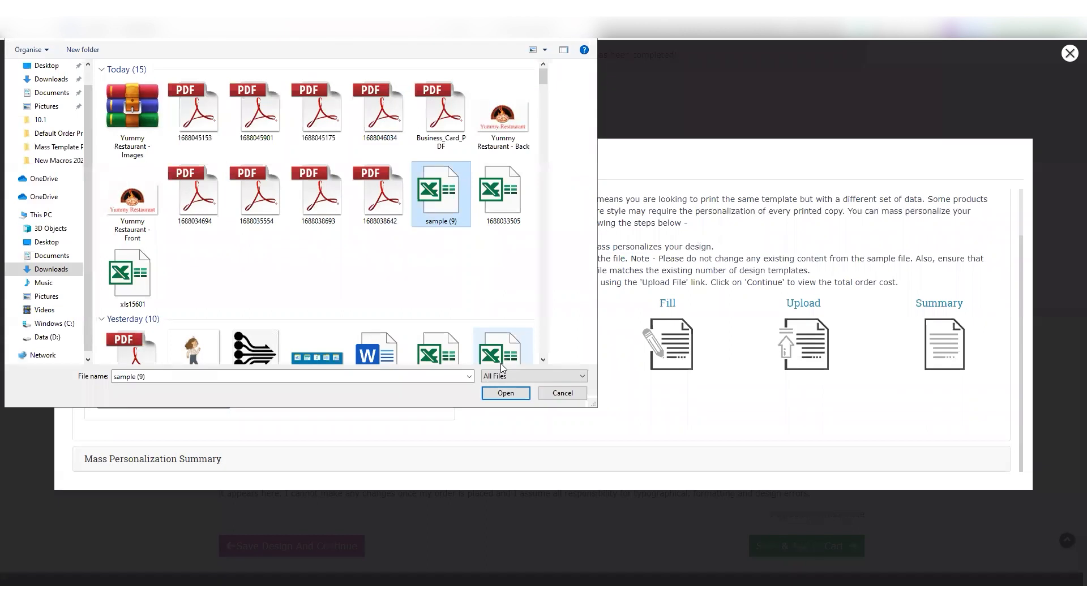
click(506, 393)
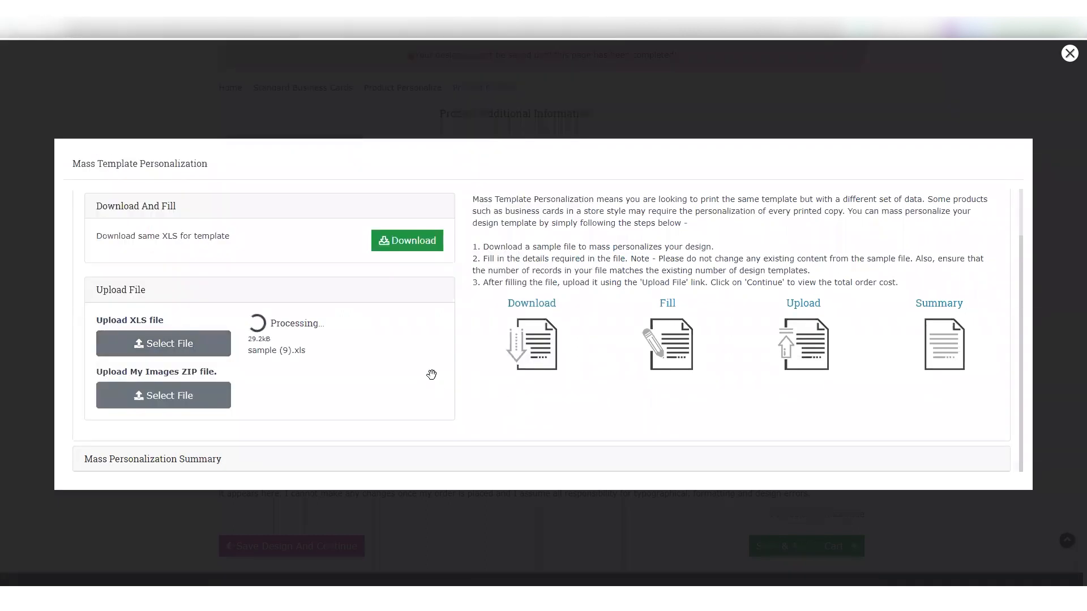
click(222, 400)
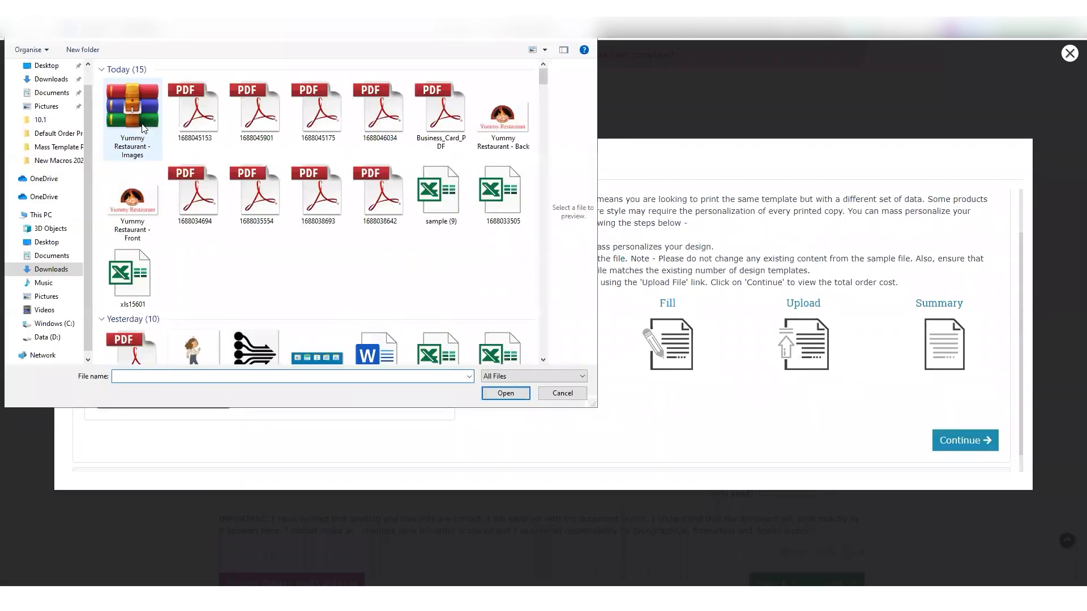
click(143, 128)
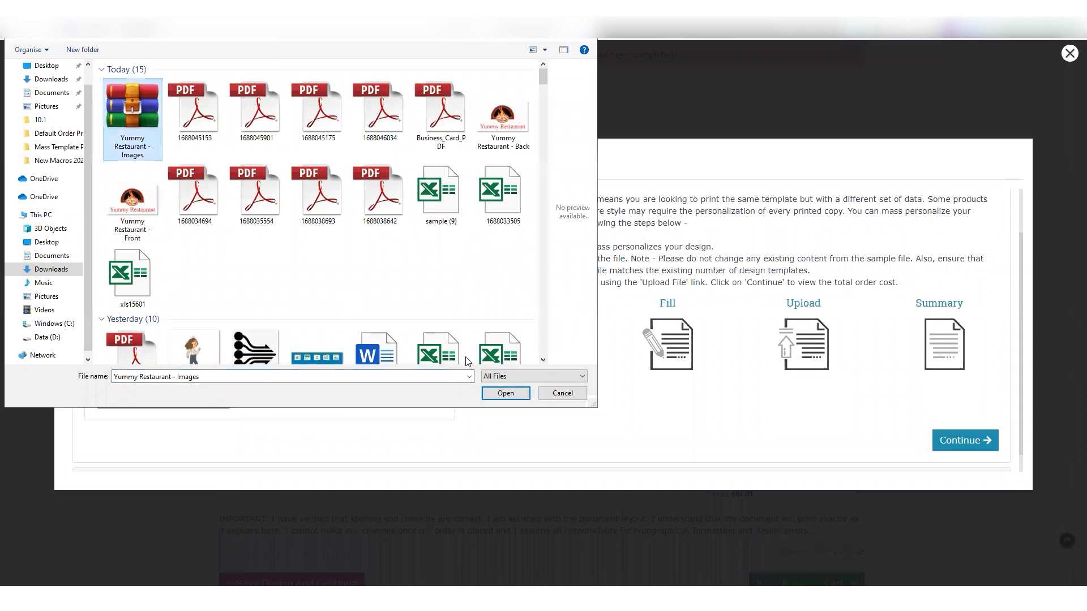
click(517, 395)
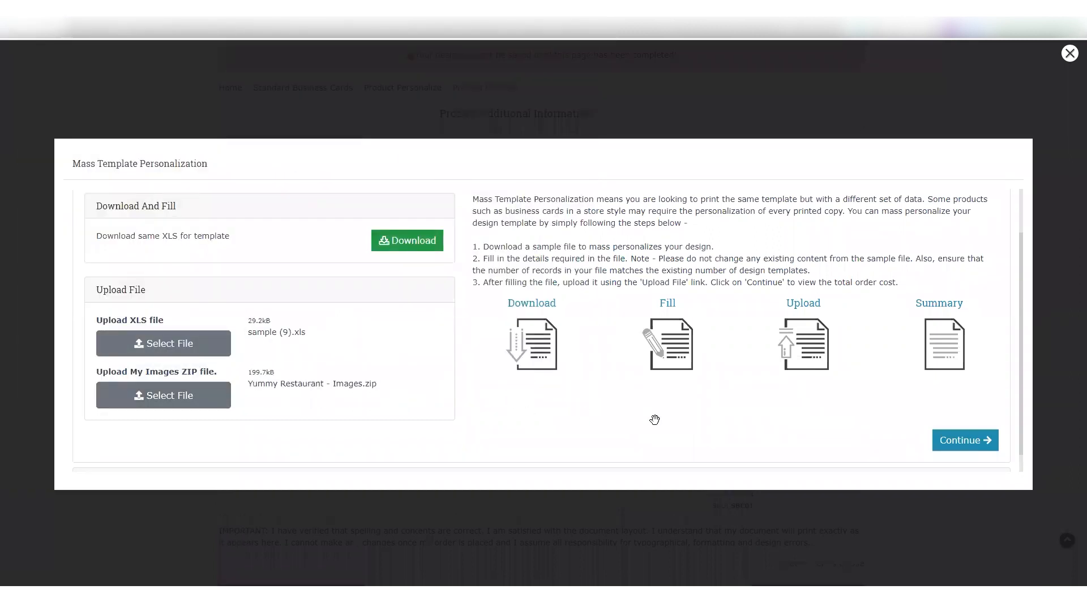
Continue to the Mass Personalization Summary, review the uploaded records and field mapping, and check a sample preview
click(961, 441)
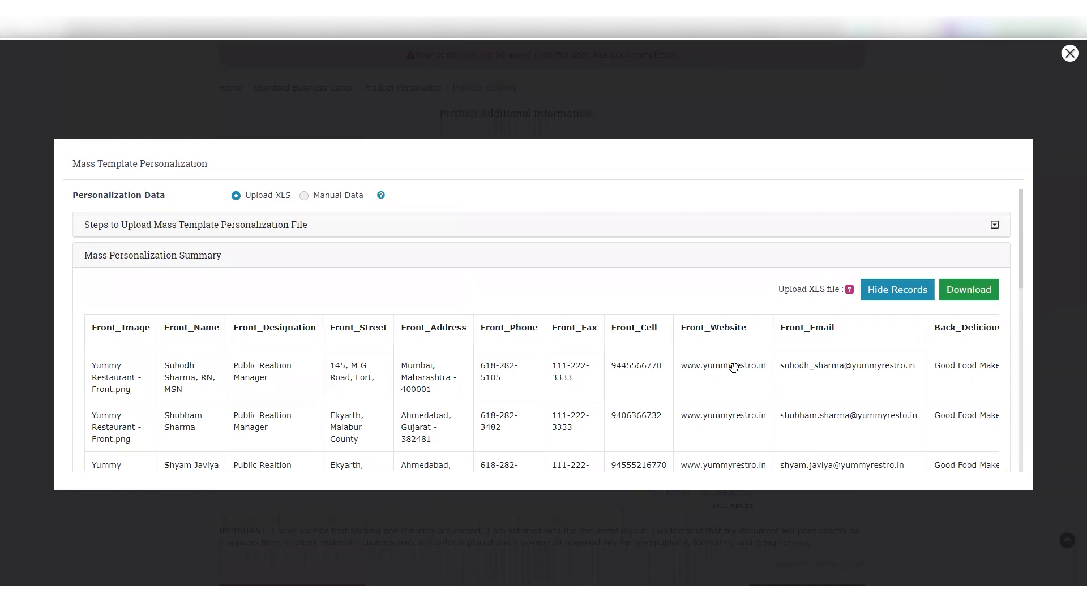
scroll(729, 355, down, 10)
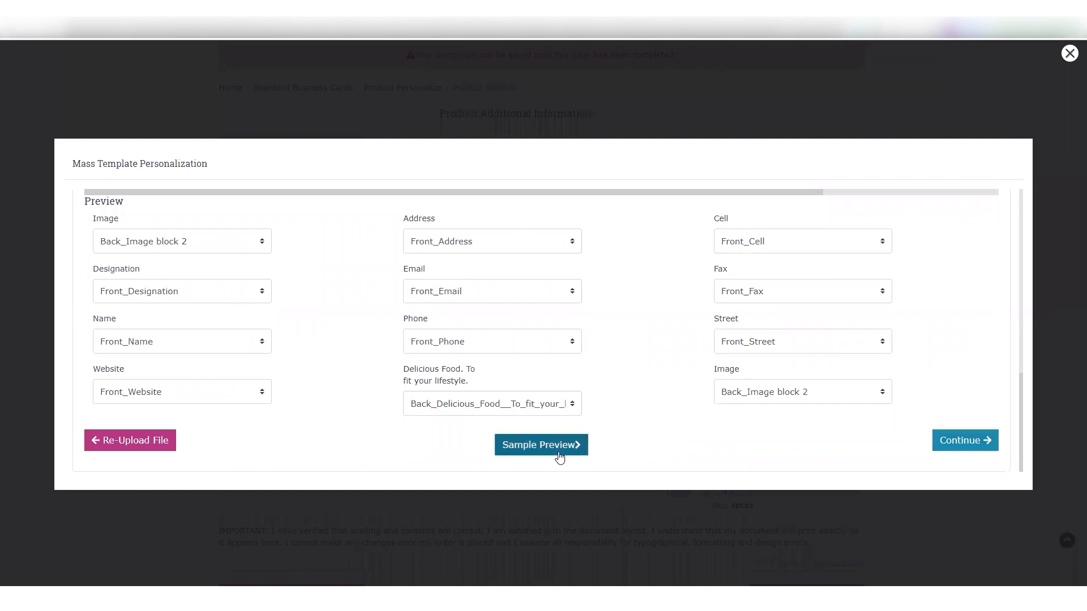
click(559, 455)
click(345, 10)
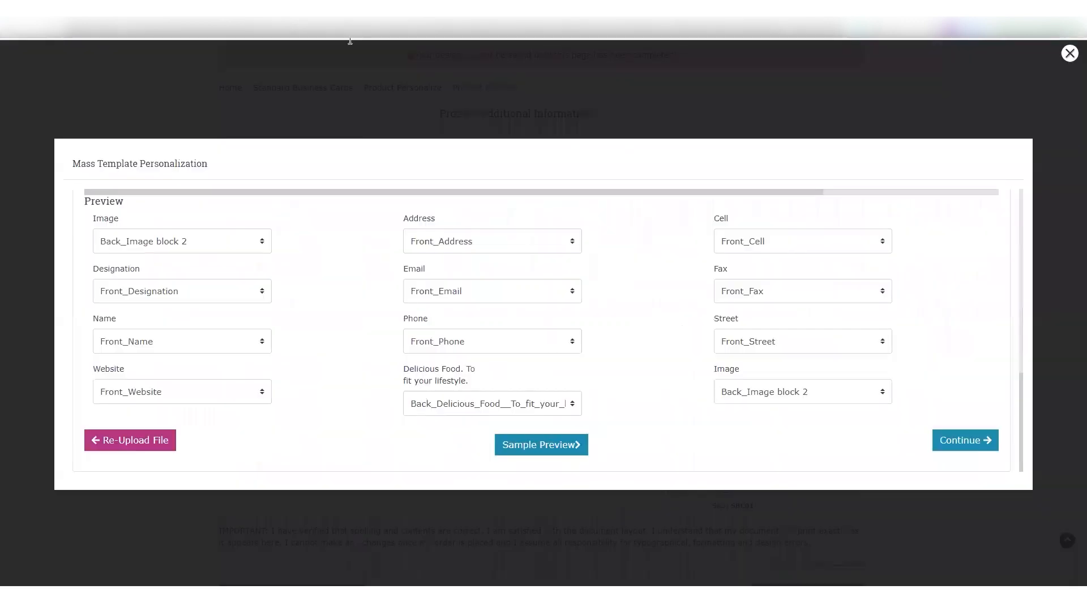
scroll(517, 365, up, 7)
scroll(517, 364, up, 3)
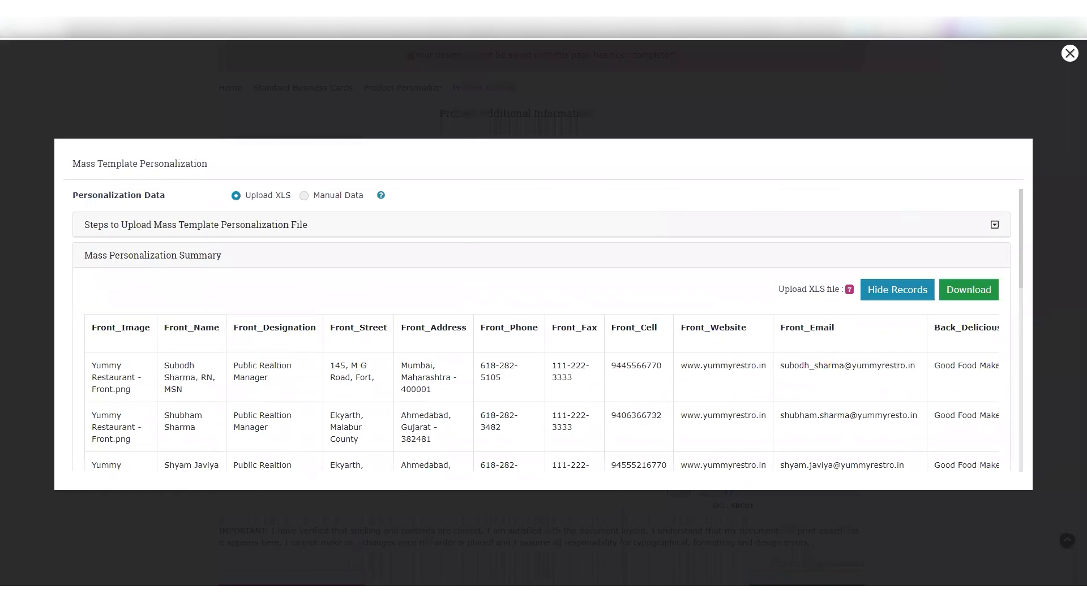
Switch the personalization data to Manual Data and examine the first record's address, cell and designation fields
click(305, 196)
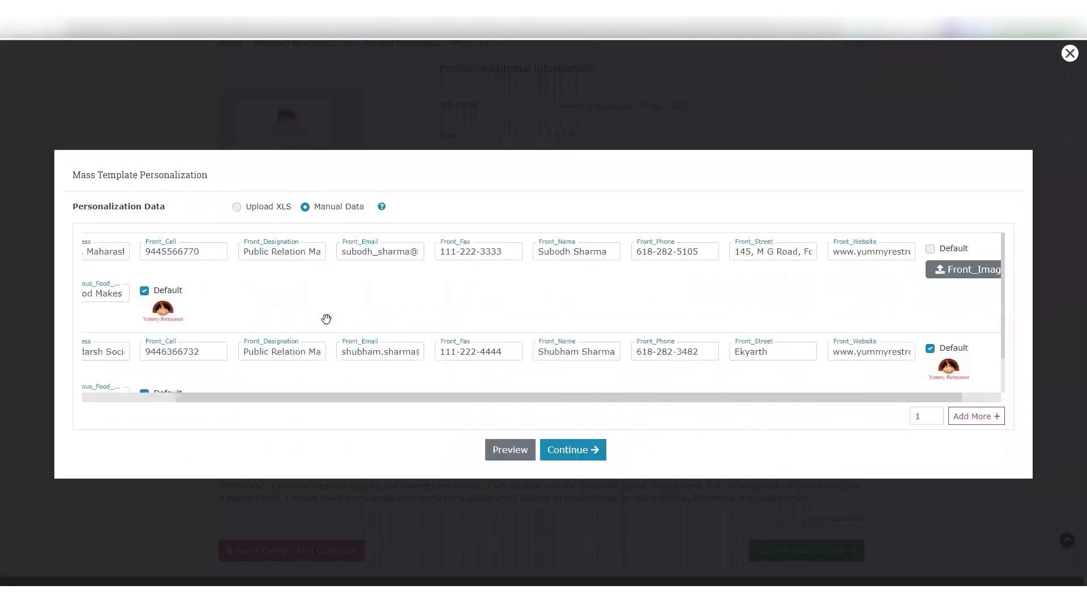
click(111, 398)
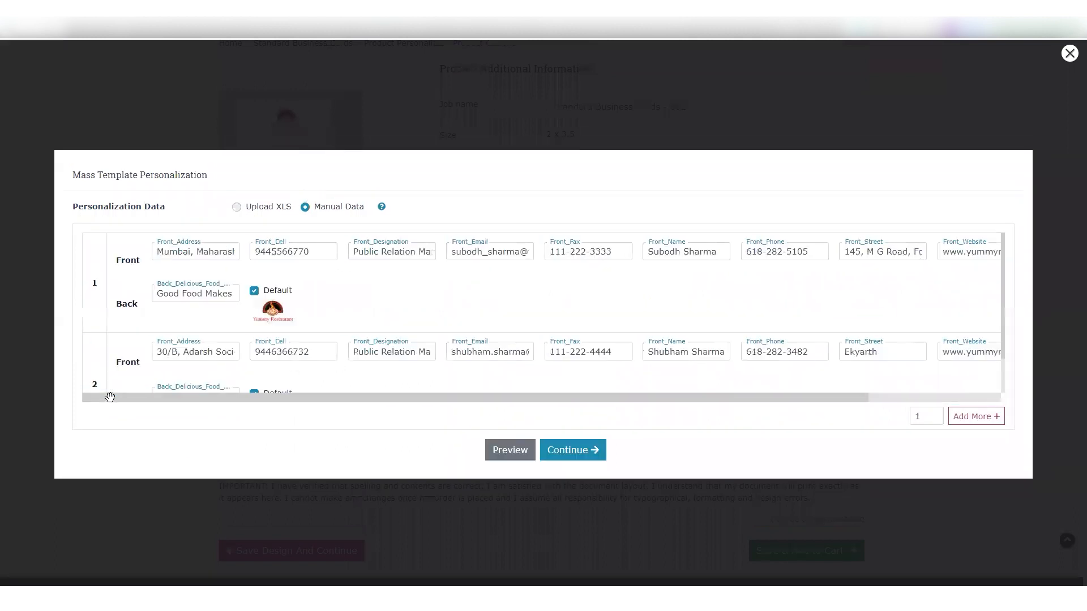
double_click(218, 251)
double_click(300, 250)
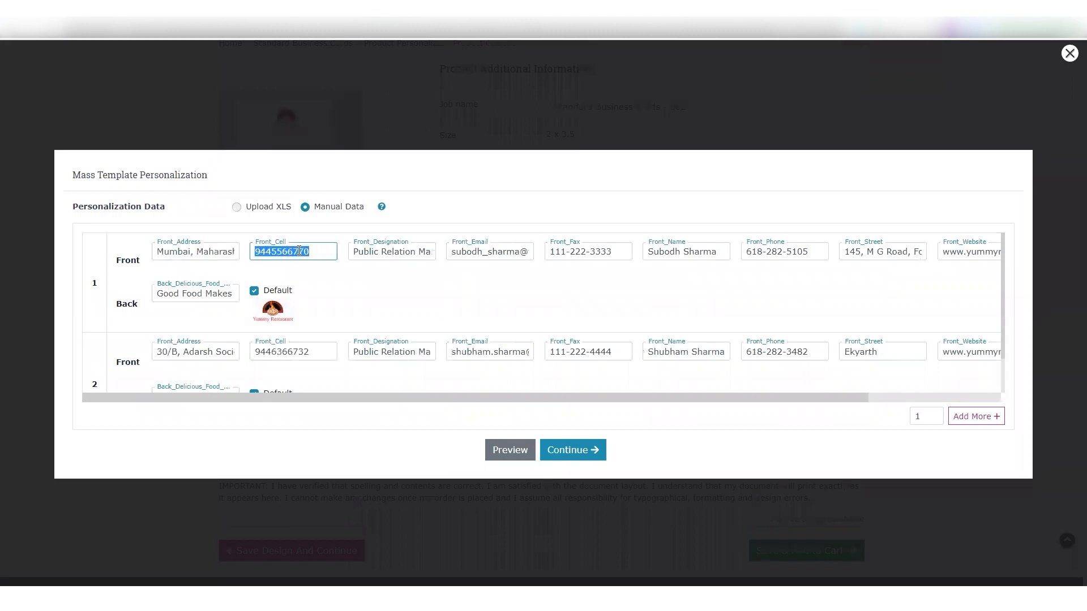
double_click(396, 252)
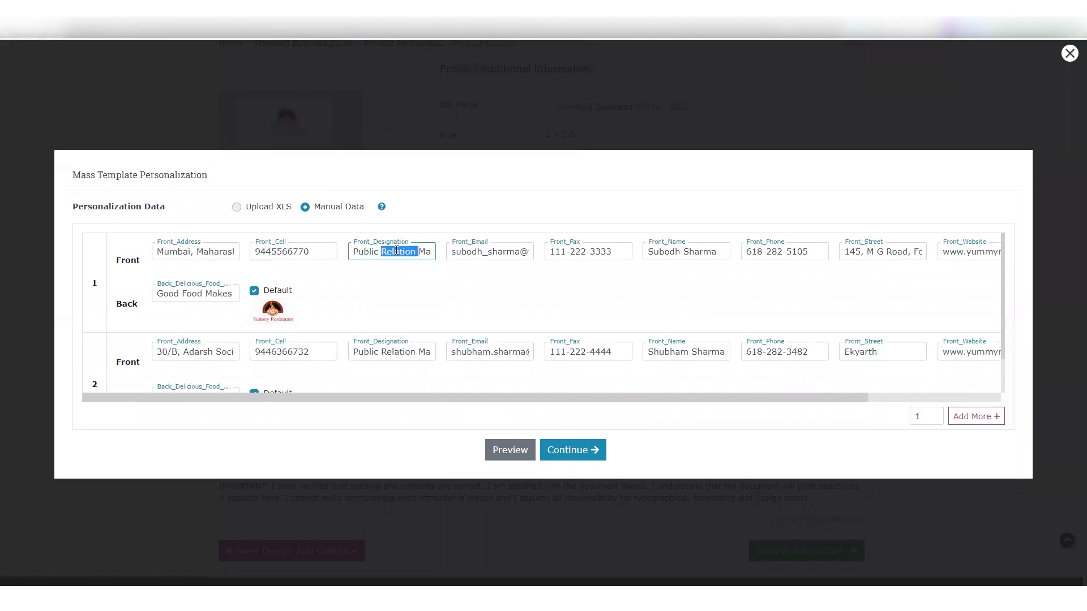
Set the first record to use the default front image
click(979, 398)
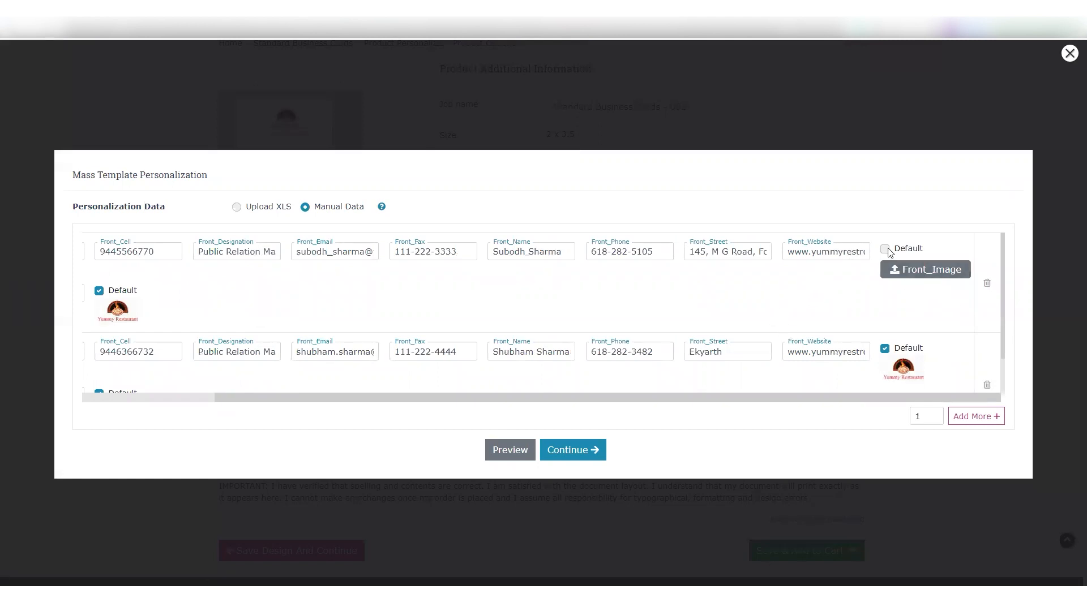
triple_click(722, 250)
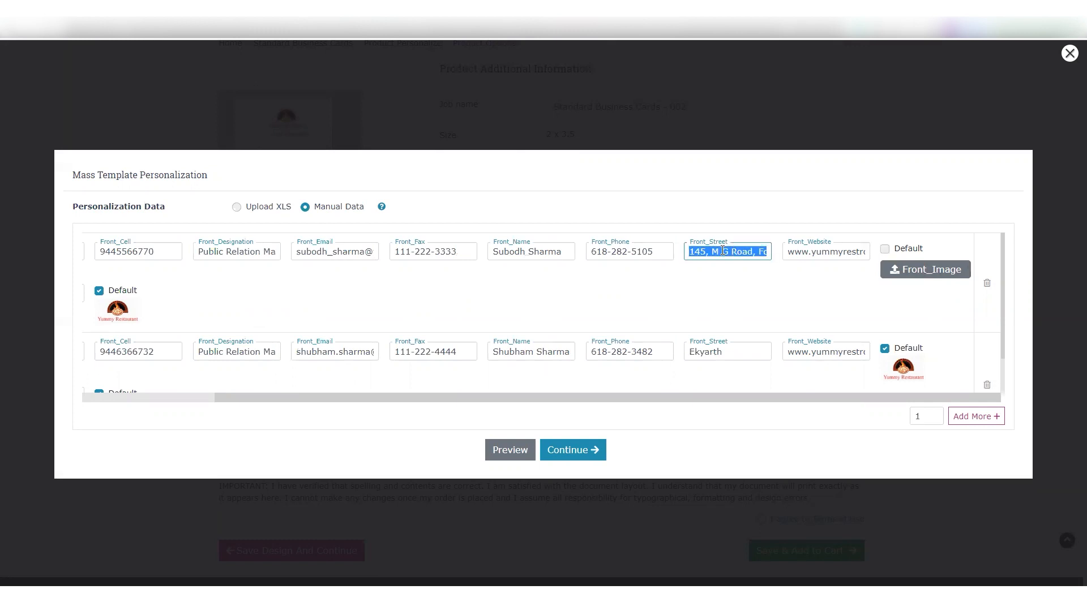
click(914, 270)
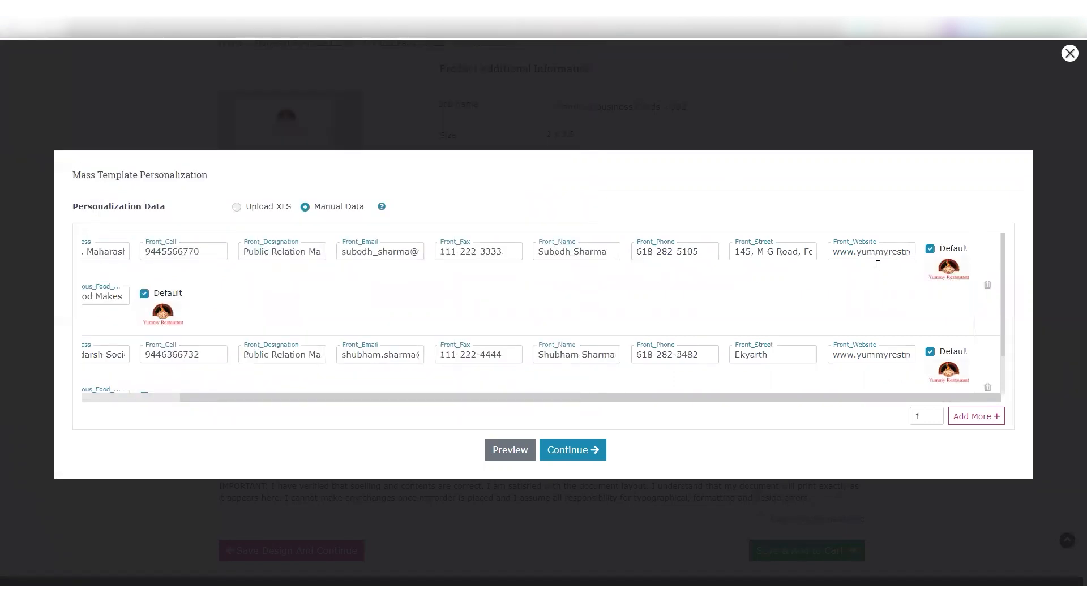
drag(419, 397, 306, 400)
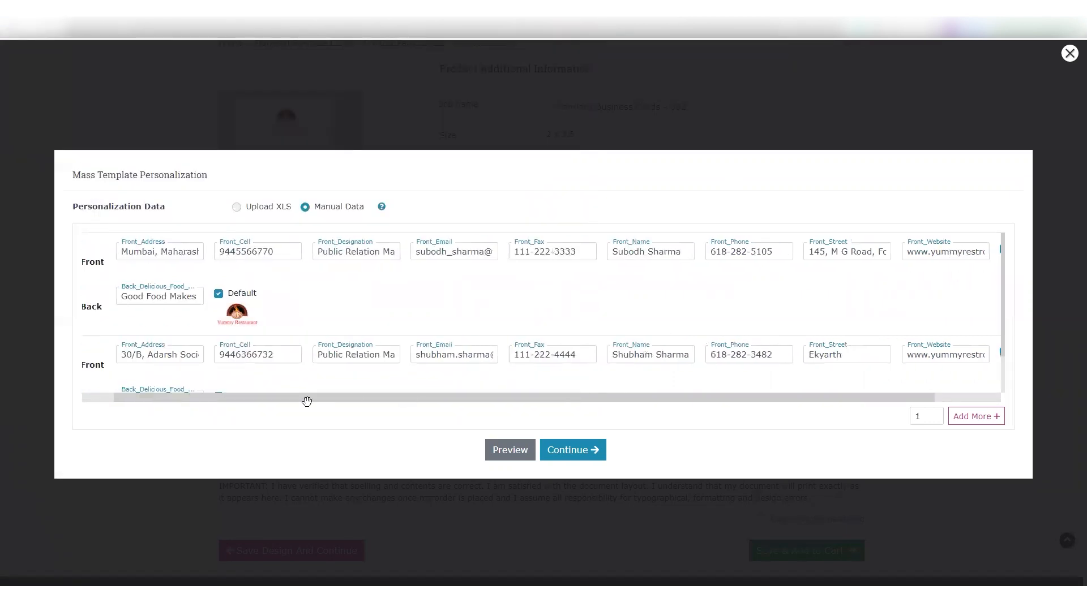
Add 5 more blank records to the manual personalization data
click(933, 422)
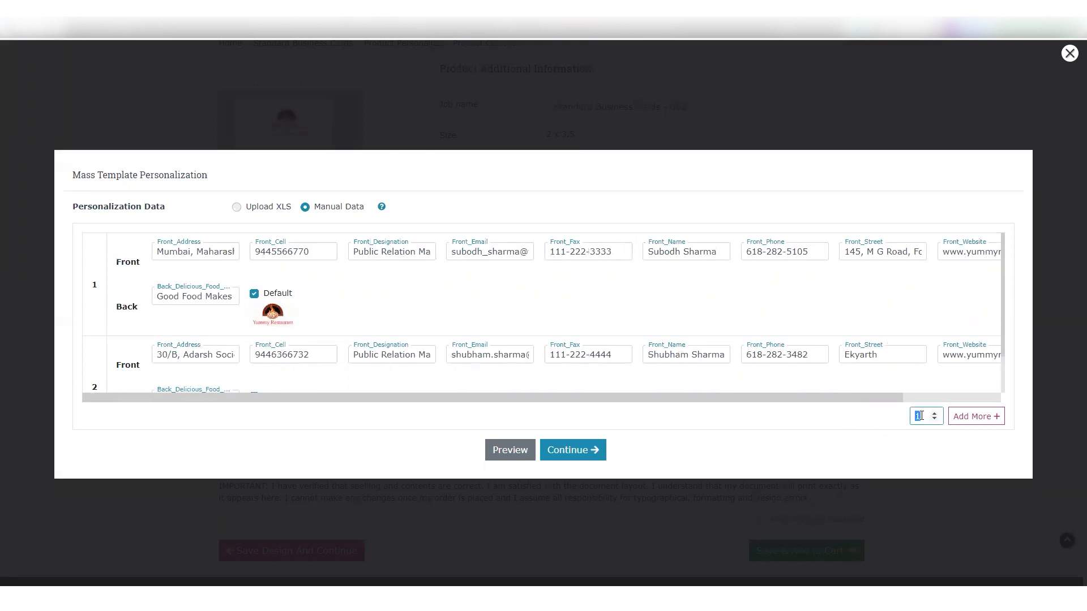
text(5)
click(984, 420)
scroll(941, 361, up, 5)
scroll(941, 360, down, 5)
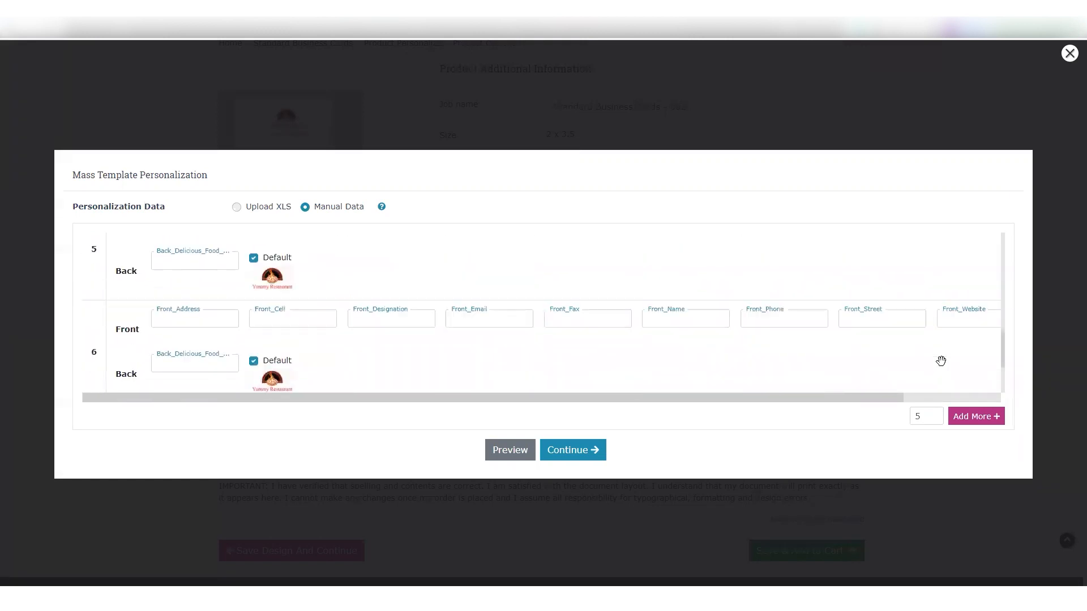
Delete the added blank records from the manual data, keeping only the two filled ones
click(984, 395)
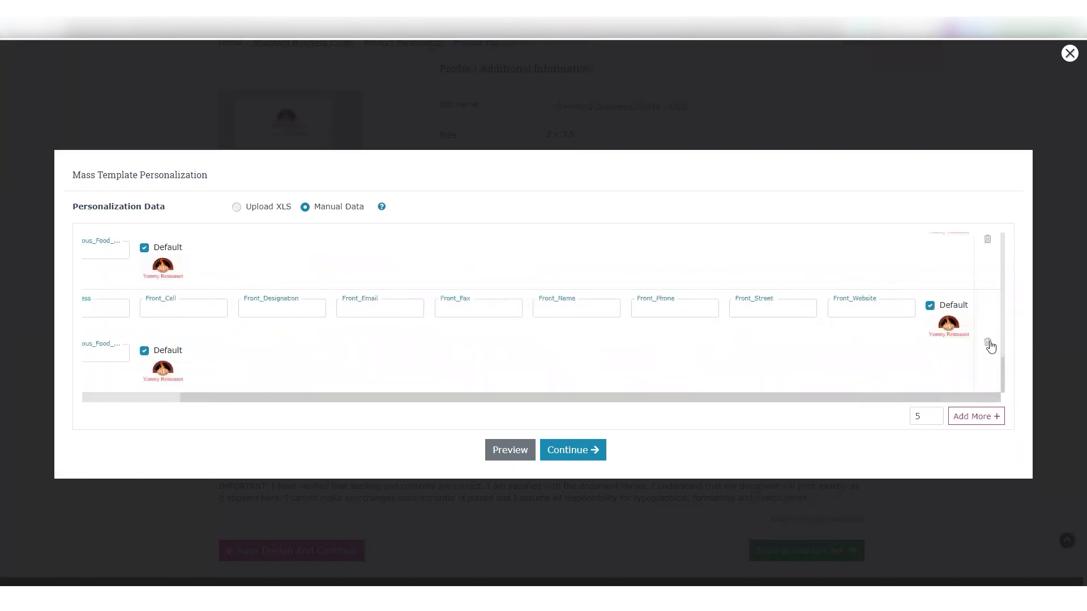
click(988, 343)
click(663, 110)
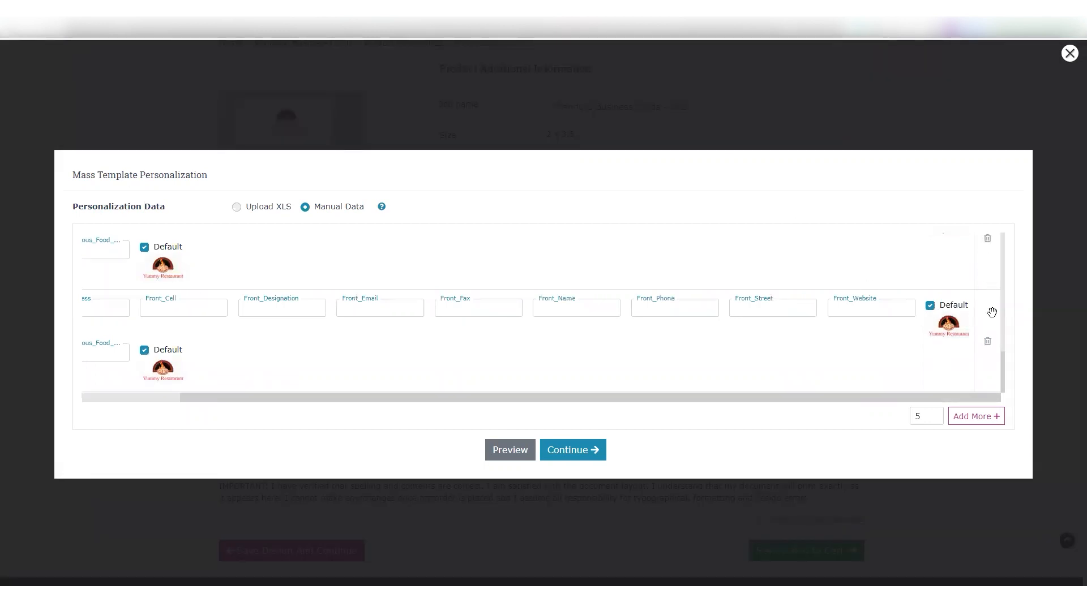
click(988, 343)
click(660, 108)
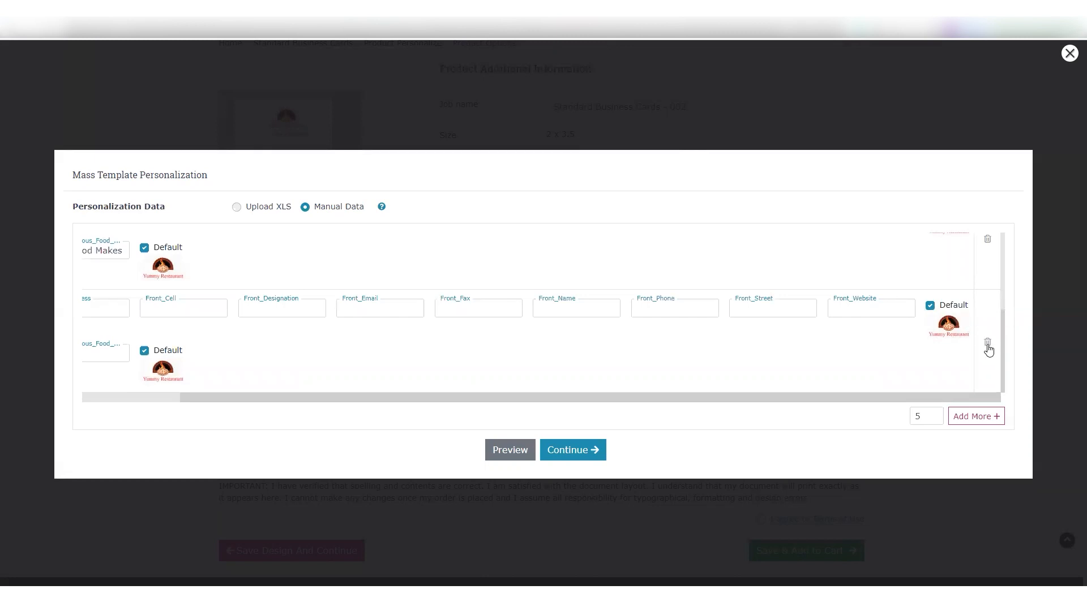
click(988, 345)
click(660, 108)
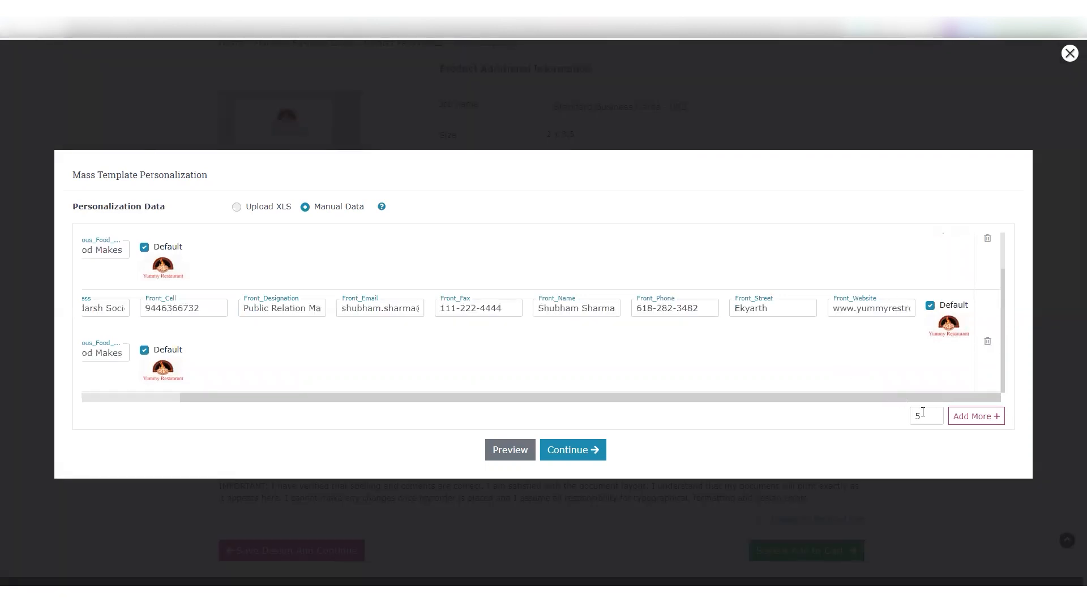
Preview the personalized business cards as a PDF, close the preview and continue with the manual data
click(505, 449)
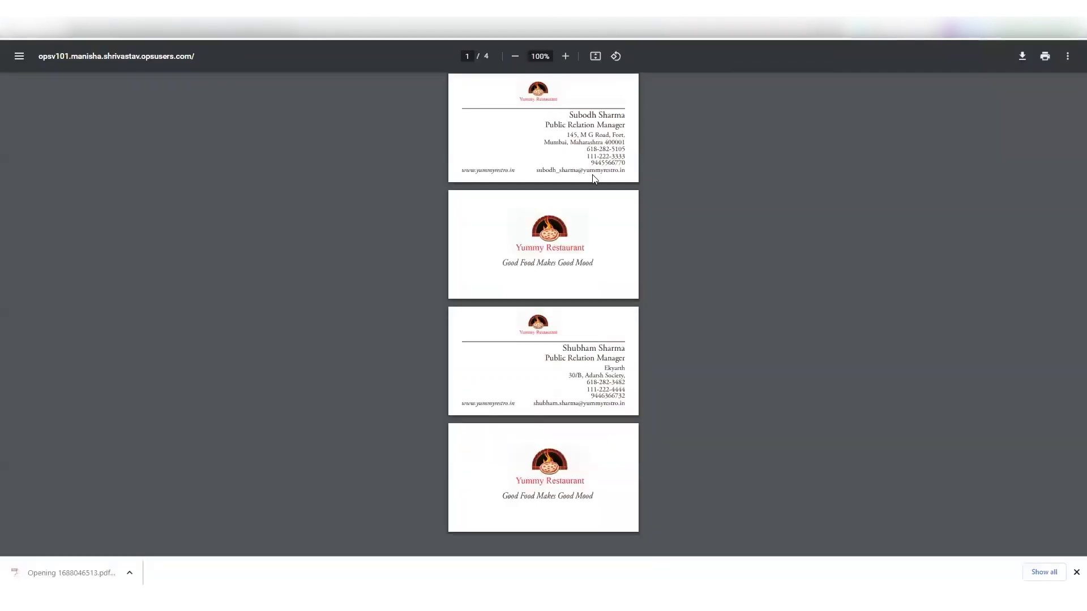
key(ctrl+w)
click(582, 452)
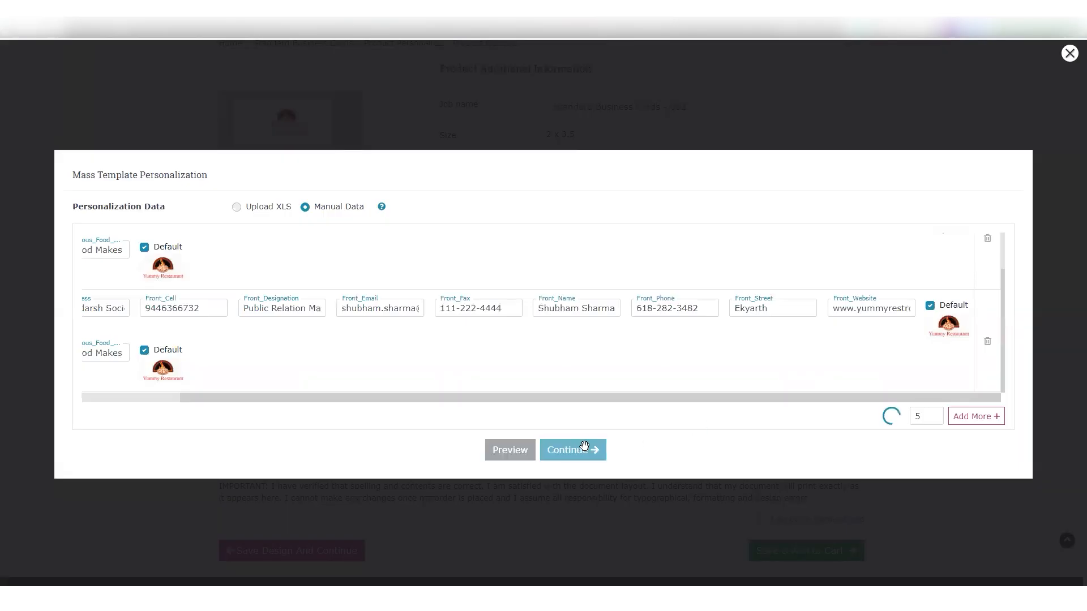